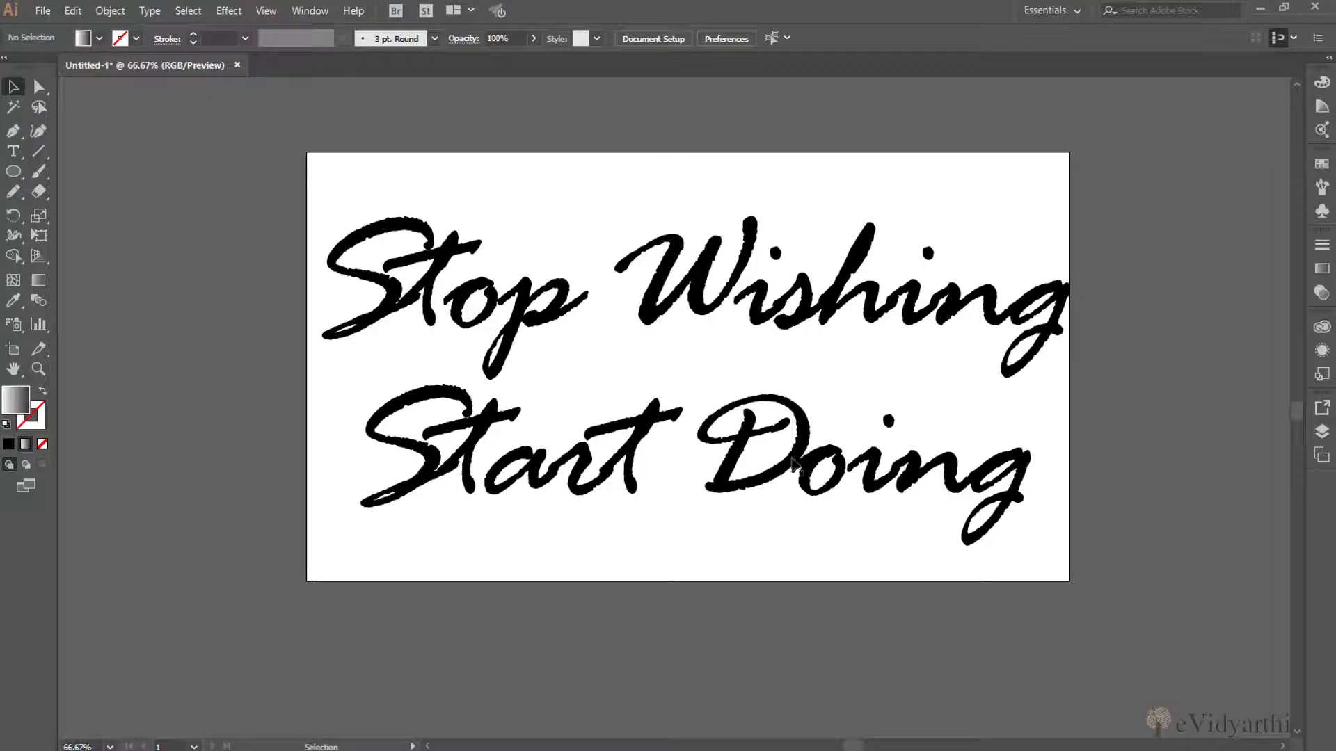
Convert the selected 'Stop Wishing Start Doing' script text to outlines via Type > Create Outlines
click(477, 301)
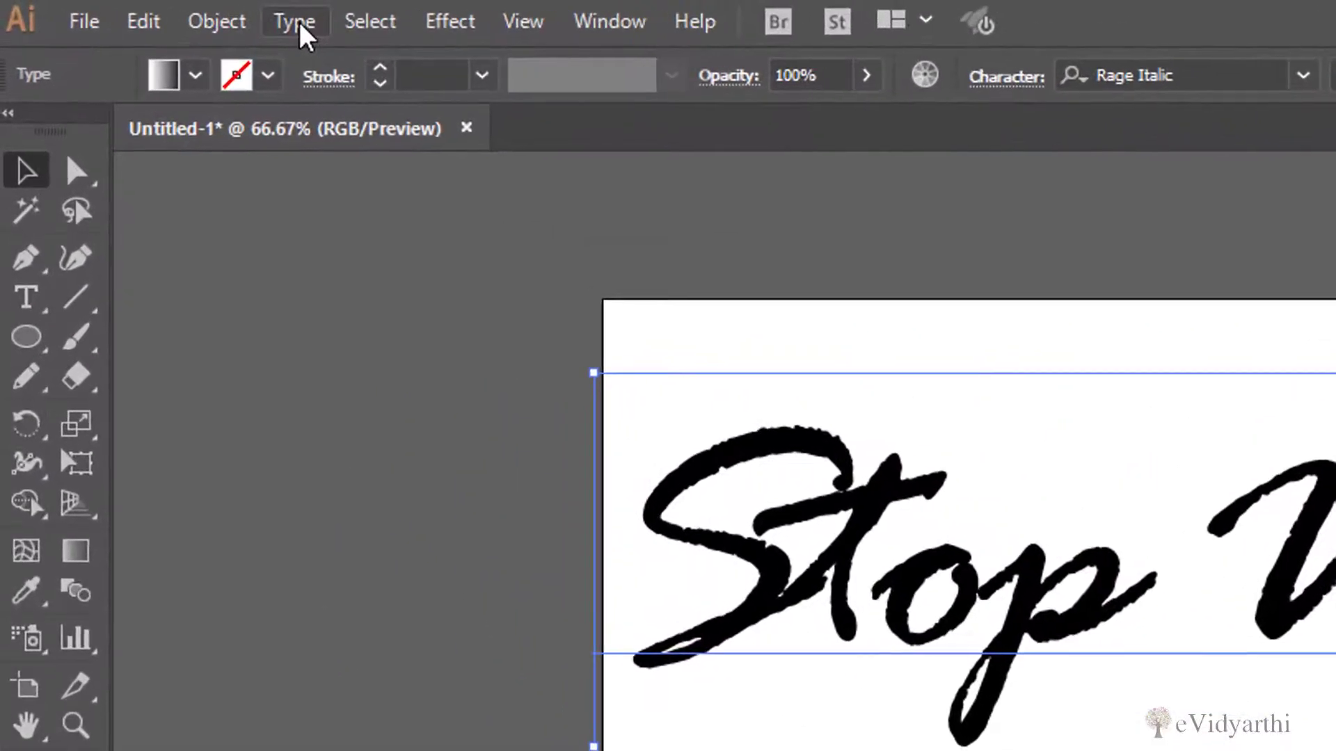
click(296, 23)
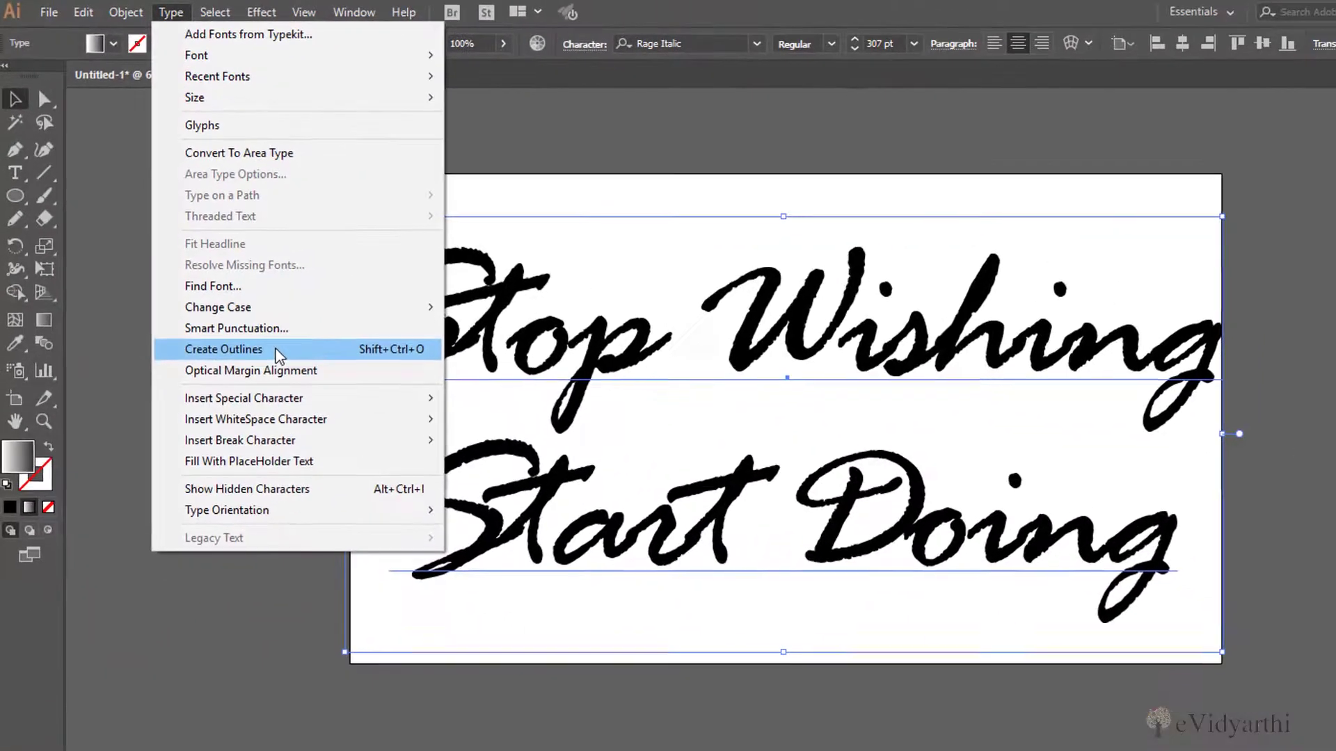
click(277, 357)
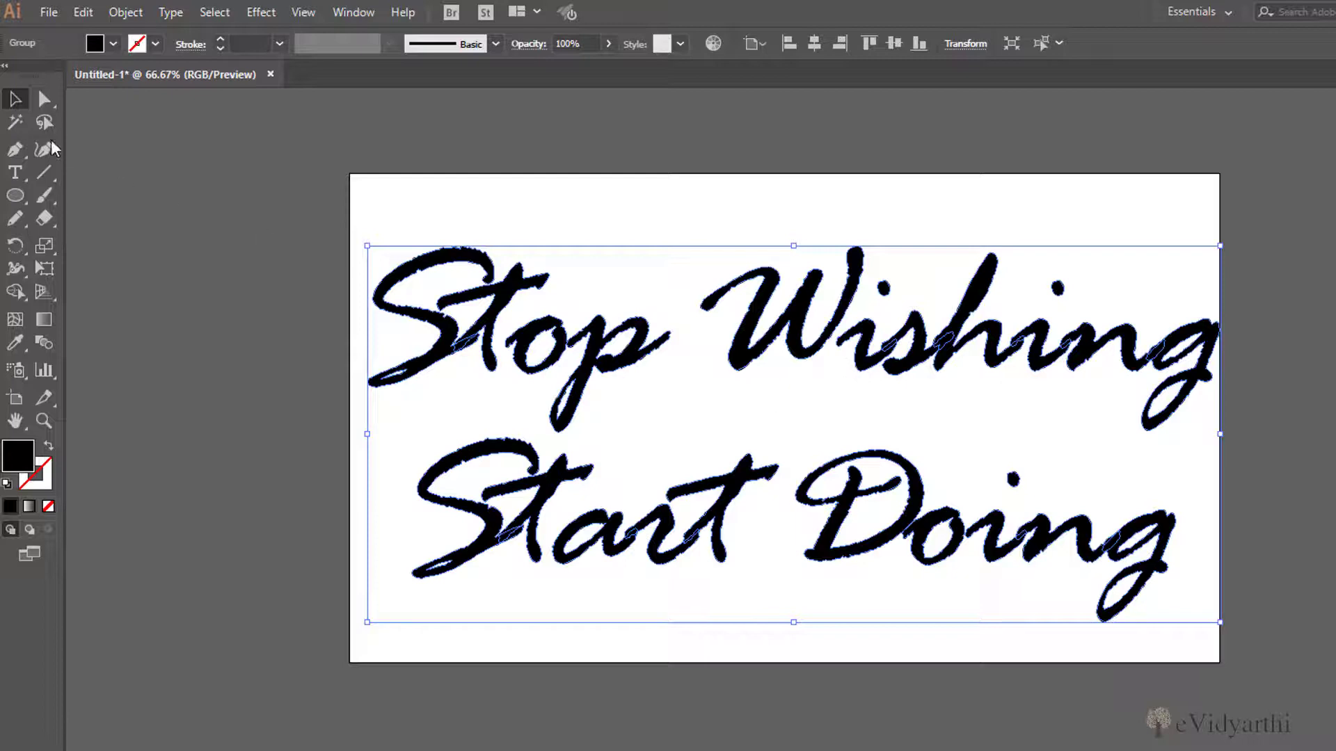
Show the letters' anchor points with the Direct Selection tool and zoom in
click(43, 97)
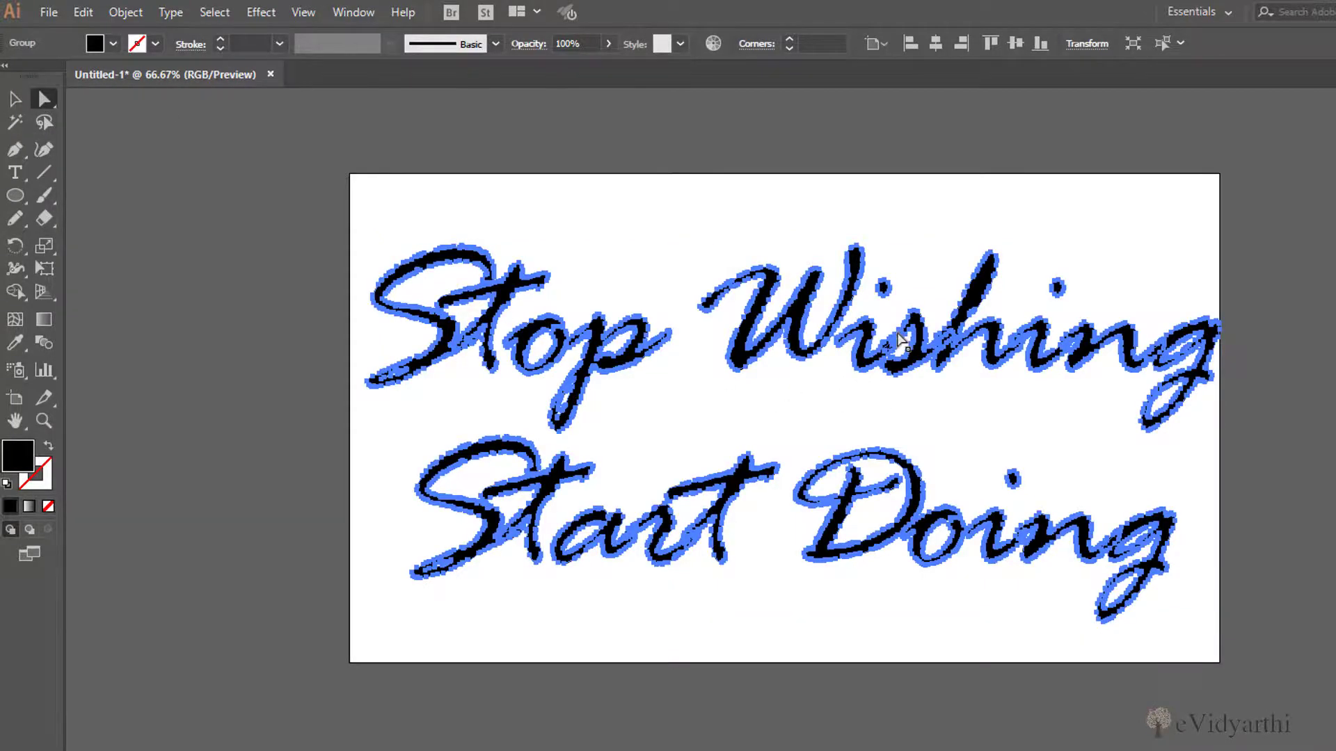
key(ctrl+plus)
key(ctrl+plus)
key(ctrl+plus)
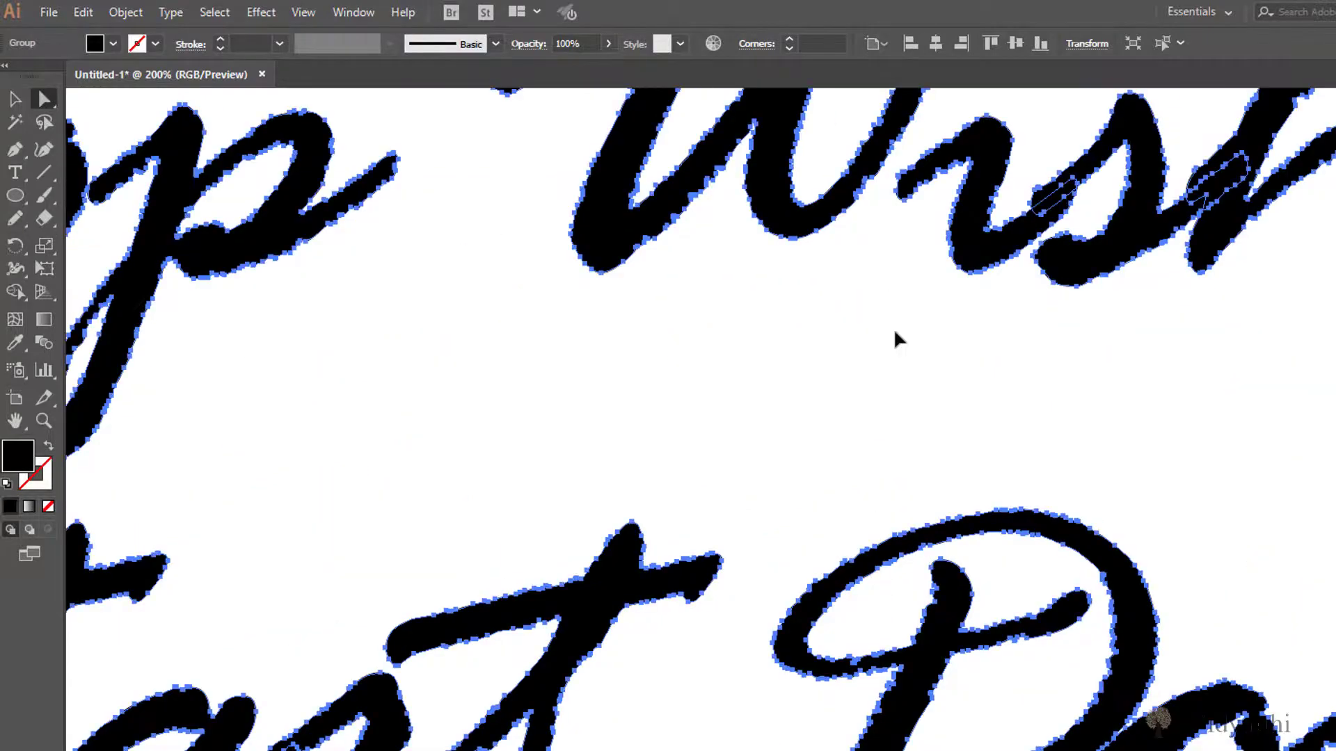
drag(912, 359, 924, 500)
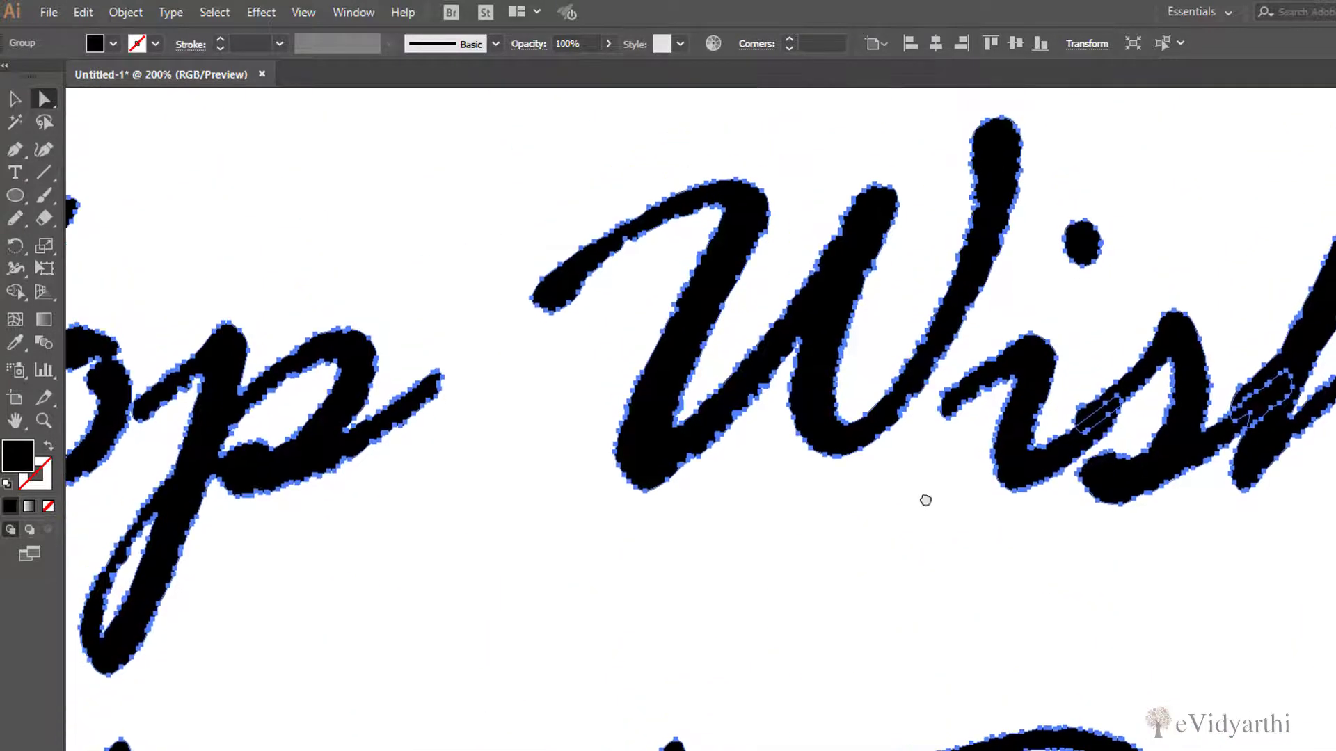
mouse_move(844, 471)
mouse_down()
mouse_move(850, 491)
mouse_move(775, 456)
mouse_up()
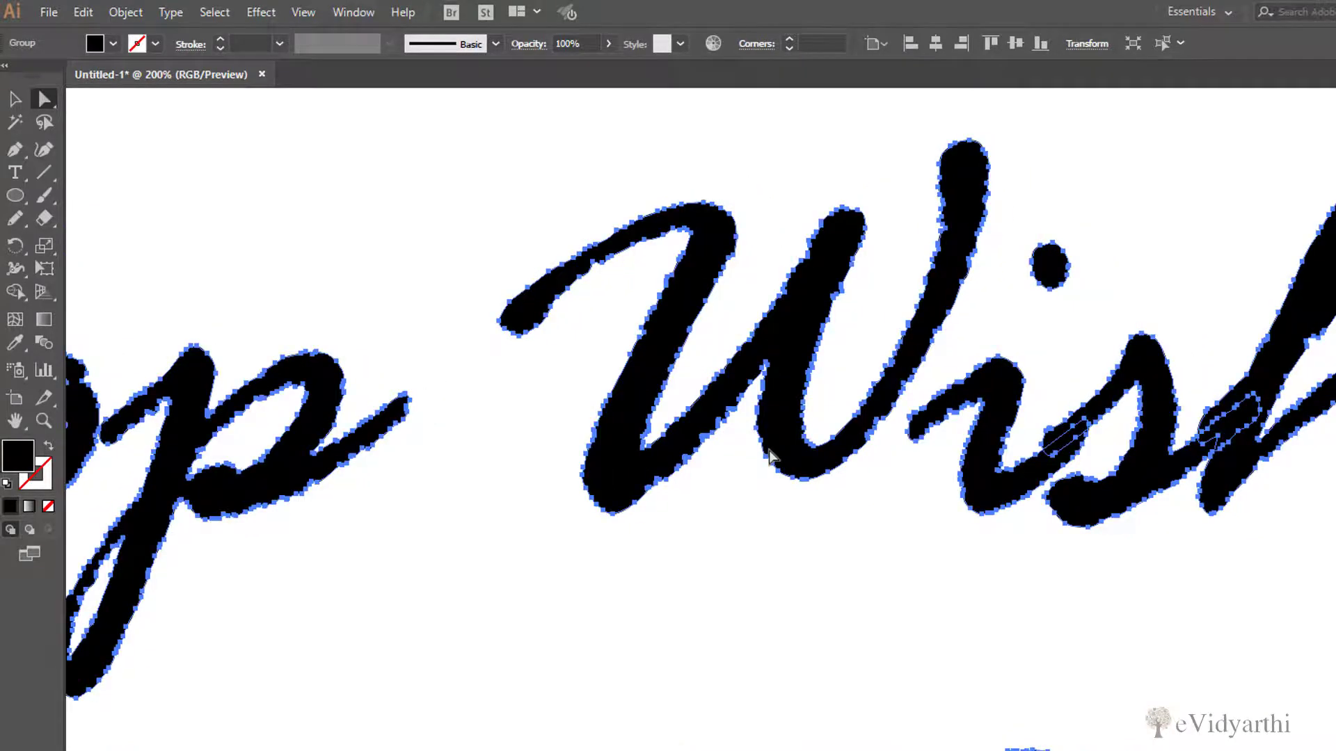
click(619, 501)
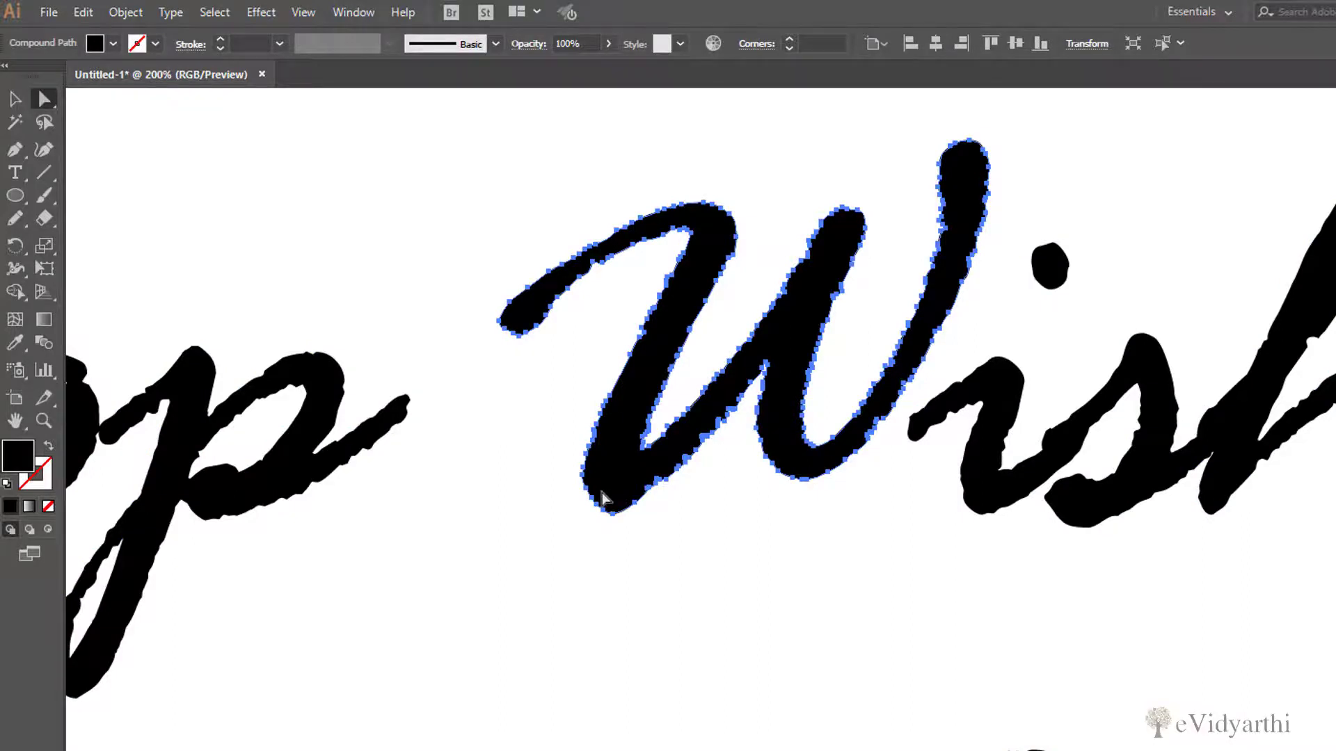
click(604, 499)
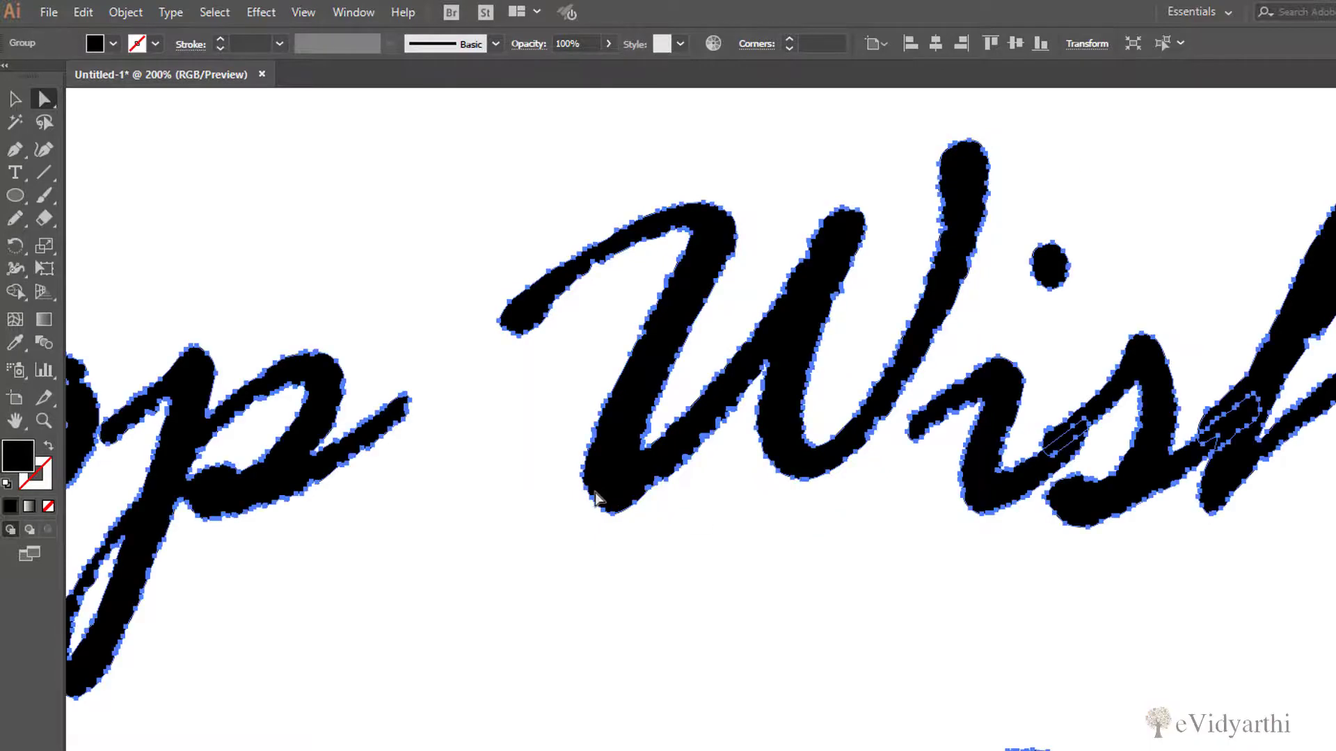